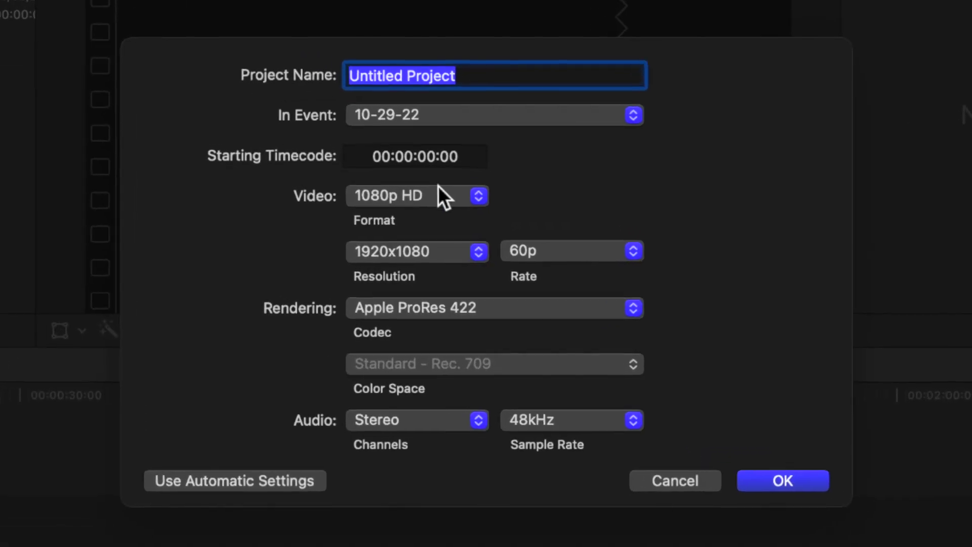
Create a vertical 720x1280 project at 60p named "Verctical".
left_click(438, 187)
left_click(425, 452)
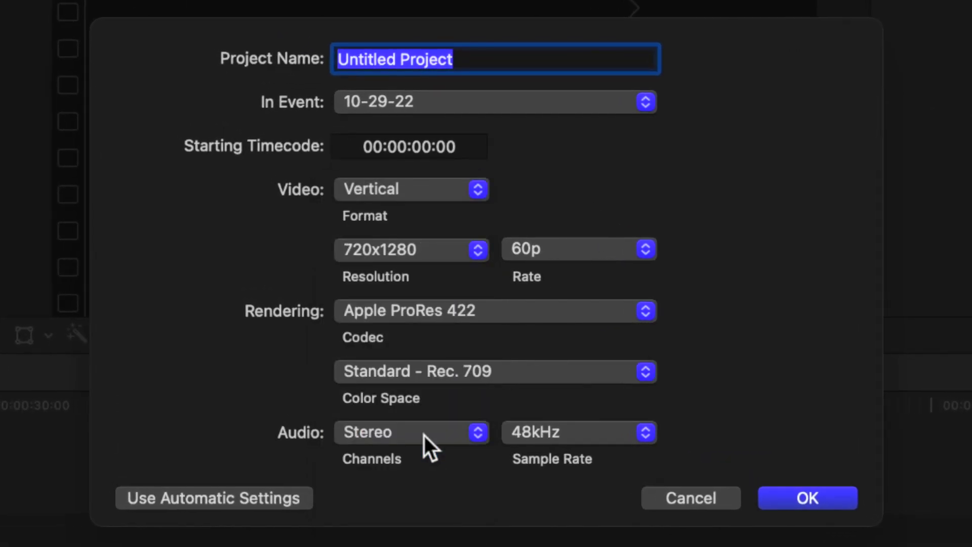
type("Verctical")
left_click(830, 506)
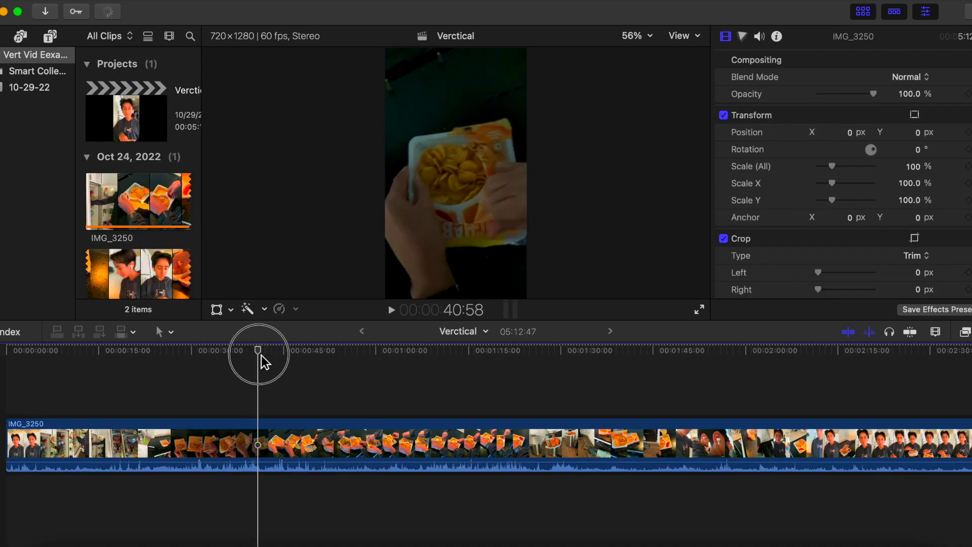
Split the IMG_3250 clip at about 2:29 and again shortly after it, and delete the opening segment.
left_click_drag(262, 355, 219, 345)
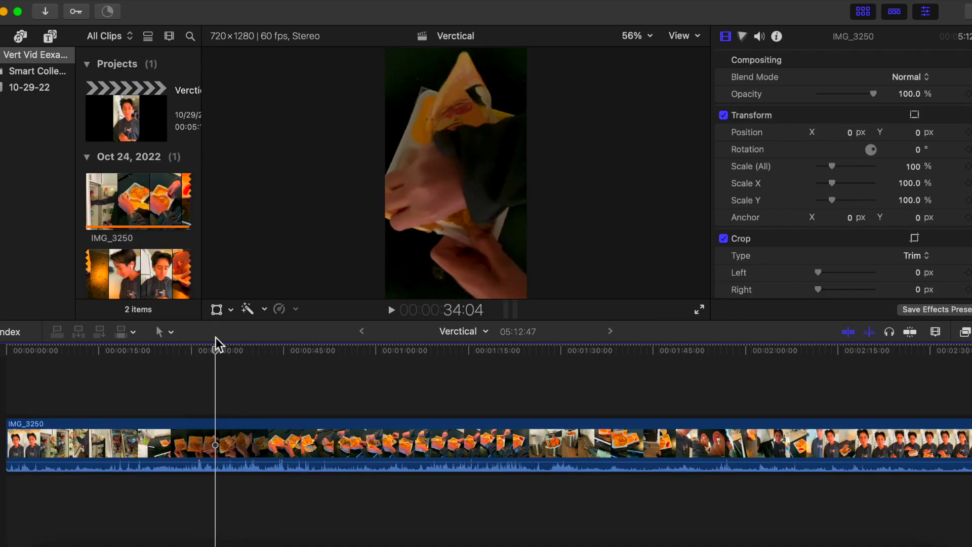
left_click(60, 400)
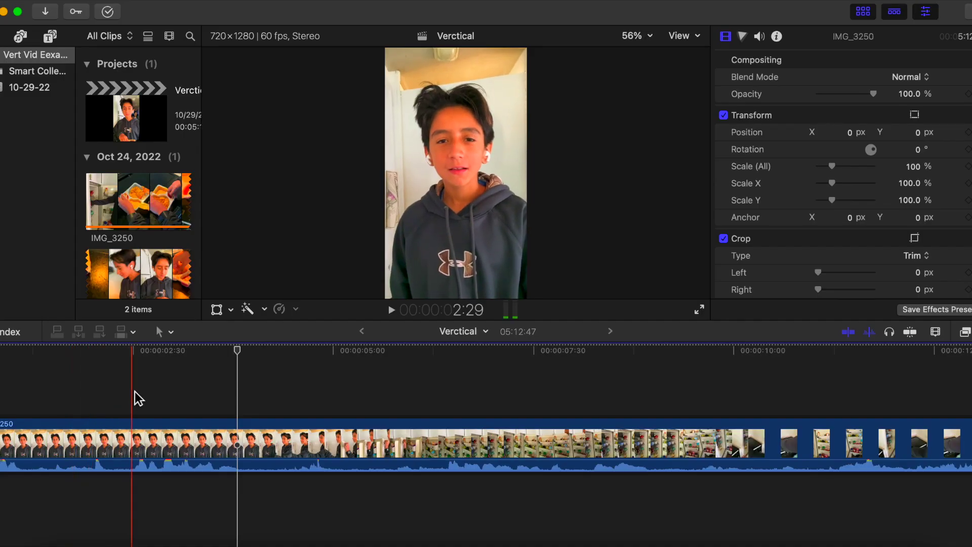
key("b")
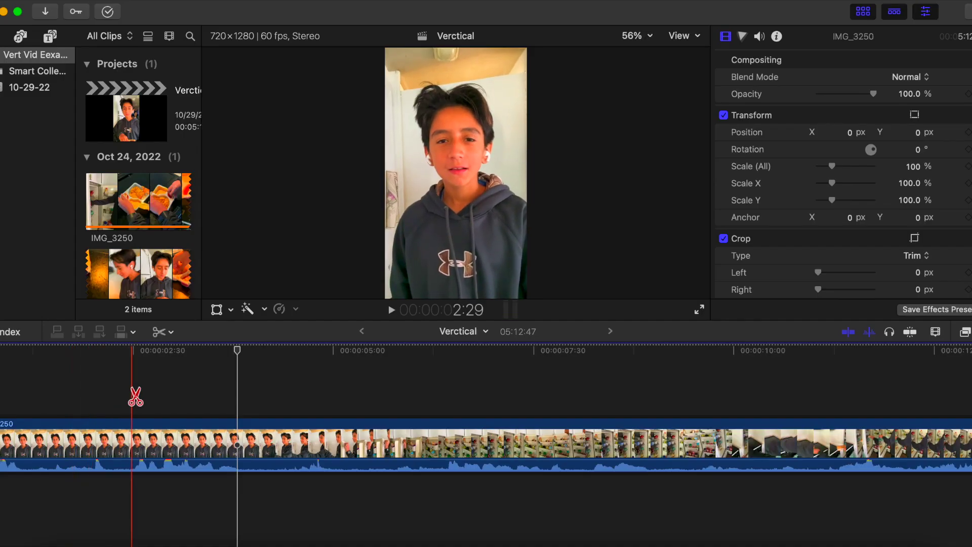
left_click(131, 440)
left_click(243, 430)
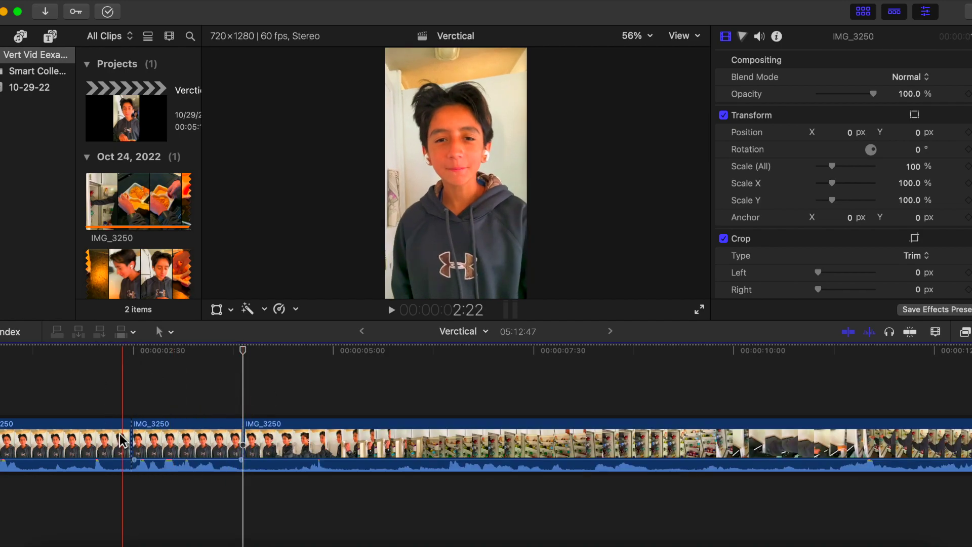
key("Delete")
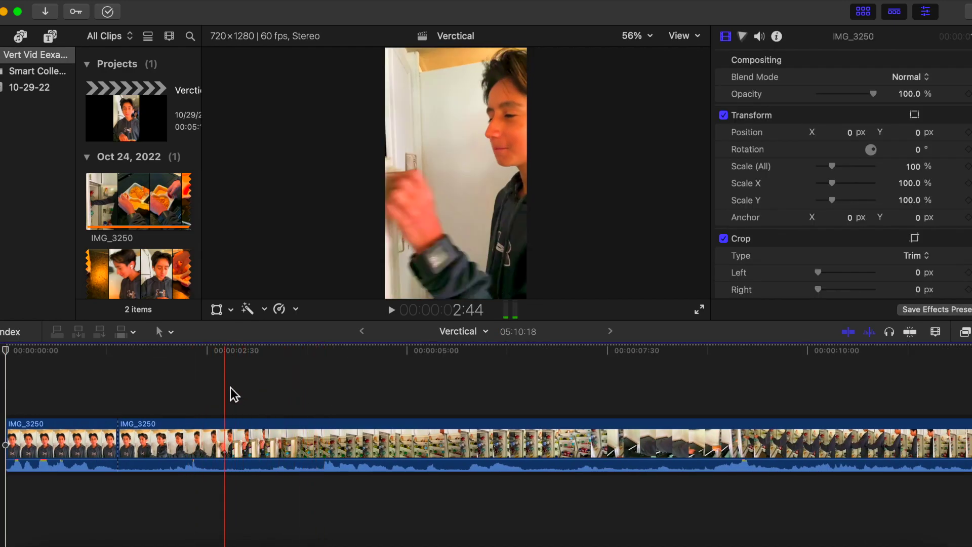
Split the IMG_3250 clip at 2:35, where the boy turns to the door, and play back the opening of the edit.
left_click(217, 388)
key("b")
left_click(216, 442)
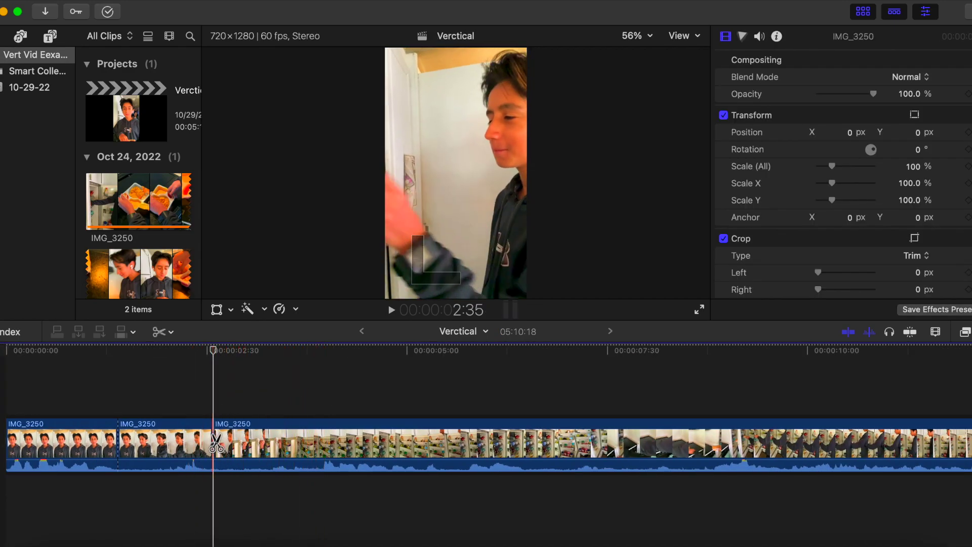
left_click(178, 417)
key("super+minus")
left_click(89, 391)
key("space")
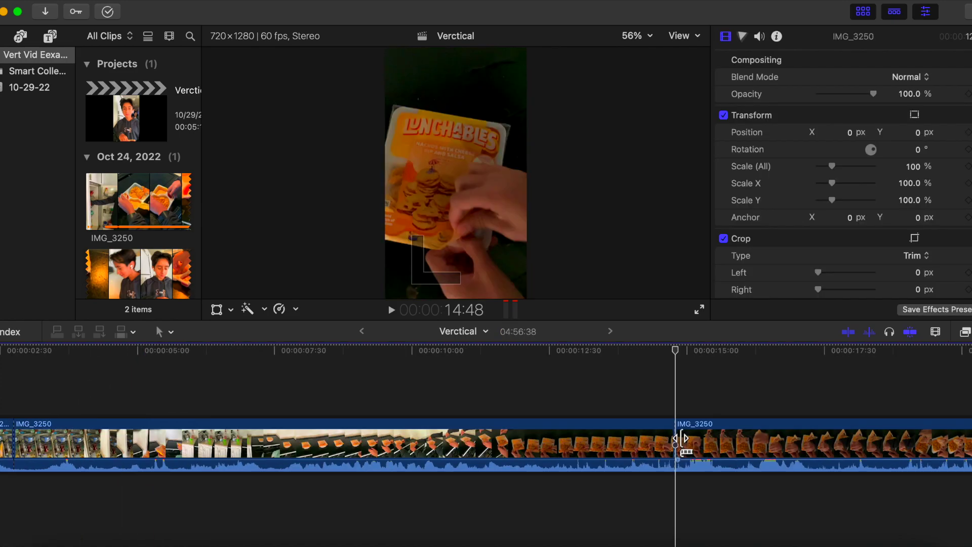
Delete the 12:02 segment that ends at 14:48, just before the Lunchables package is opened.
left_click(612, 443)
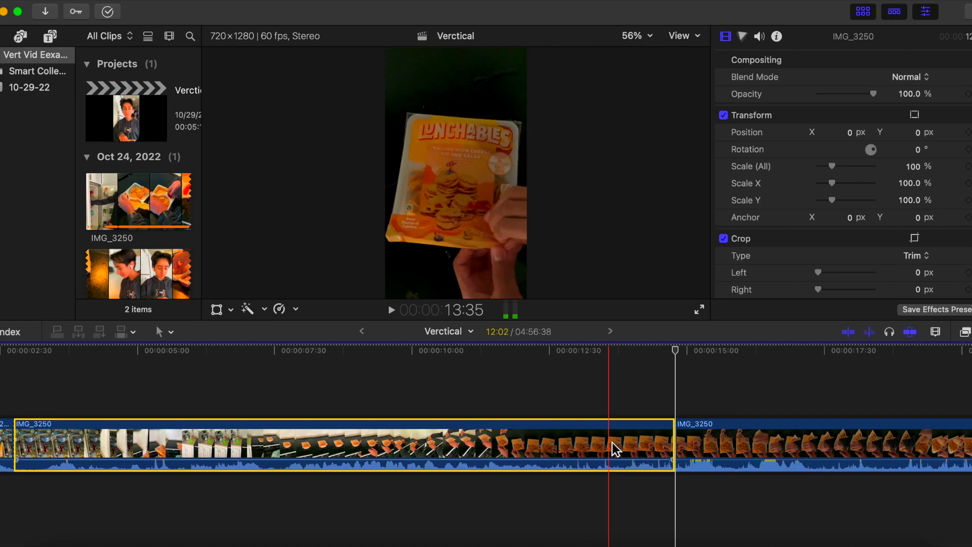
key("Delete")
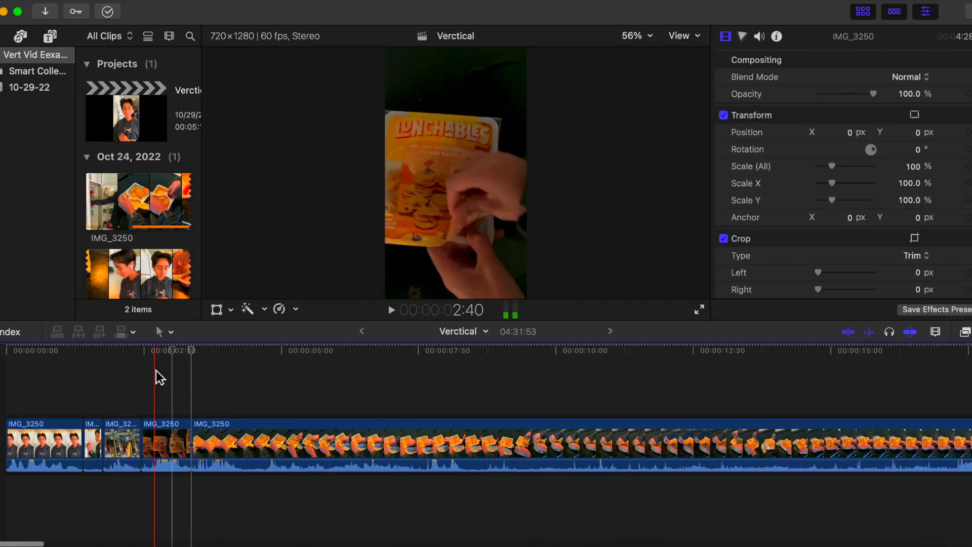
left_click(157, 372)
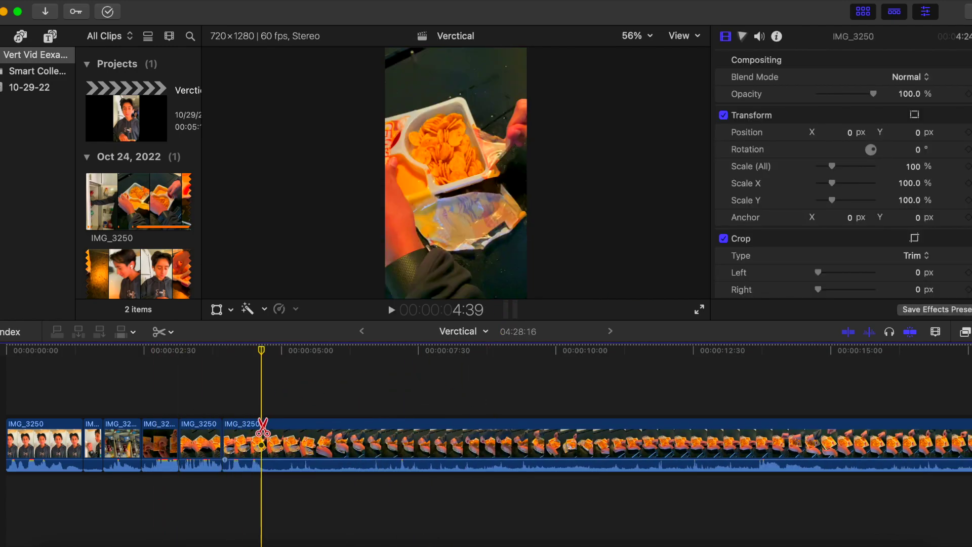
Split the remaining footage at 38:47, where the boy faces the camera, and delete the long segment before the cut.
scroll(710, 418, "right", 5)
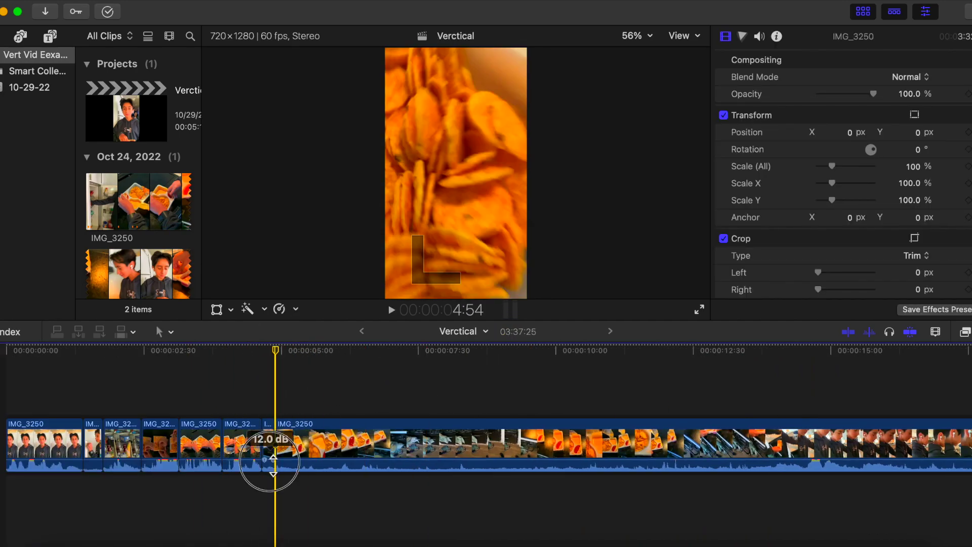
key("a")
key("space")
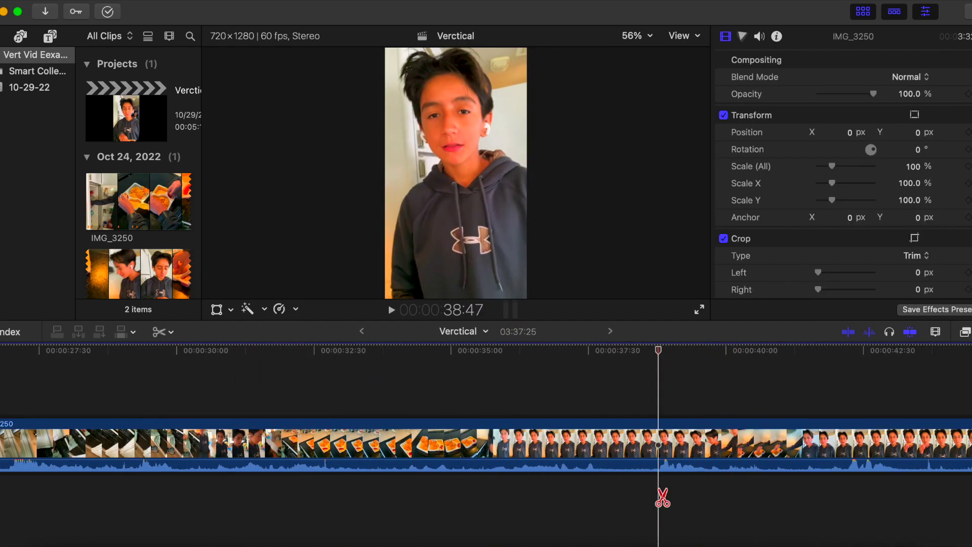
left_click(664, 436)
key("c")
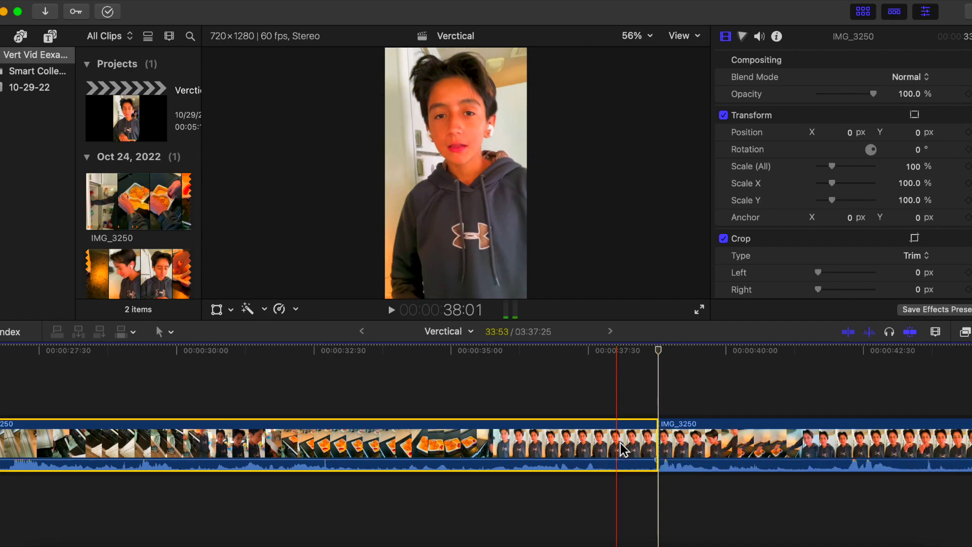
key("Delete")
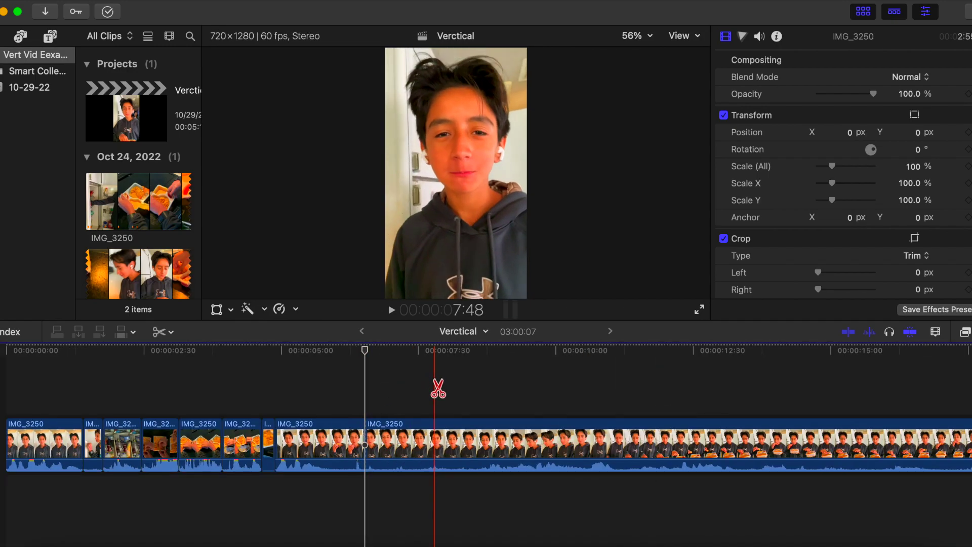
Split the footage further along the talking shot and delete the unwanted segment before the new cut.
scroll(592, 405, "right", 5)
left_click(647, 426)
key("a")
left_click(620, 448)
key("Delete")
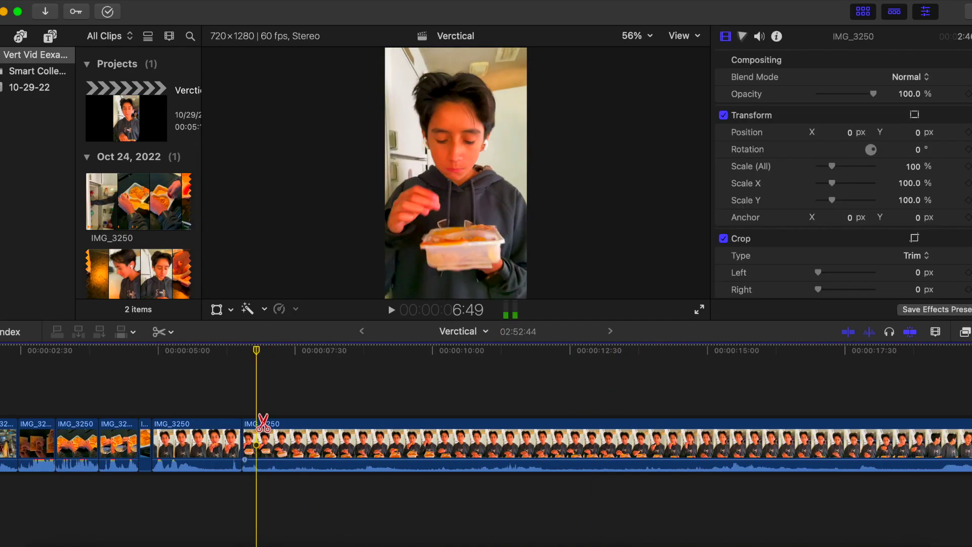
Remove the footage between 6:49 and 9:38 and split the remaining eating shot shortly after the join.
left_click(413, 392)
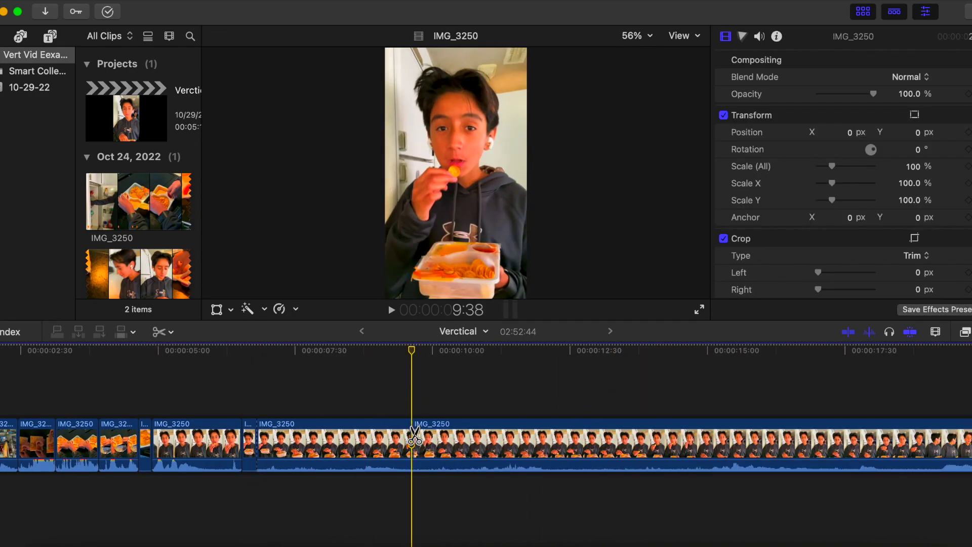
key("alt+bracketleft")
key("b")
left_click(284, 441)
Trim the start of the remaining IMG_3250 footage in two passes, up to the close-up of the food tray.
scroll(526, 379, "right", 10)
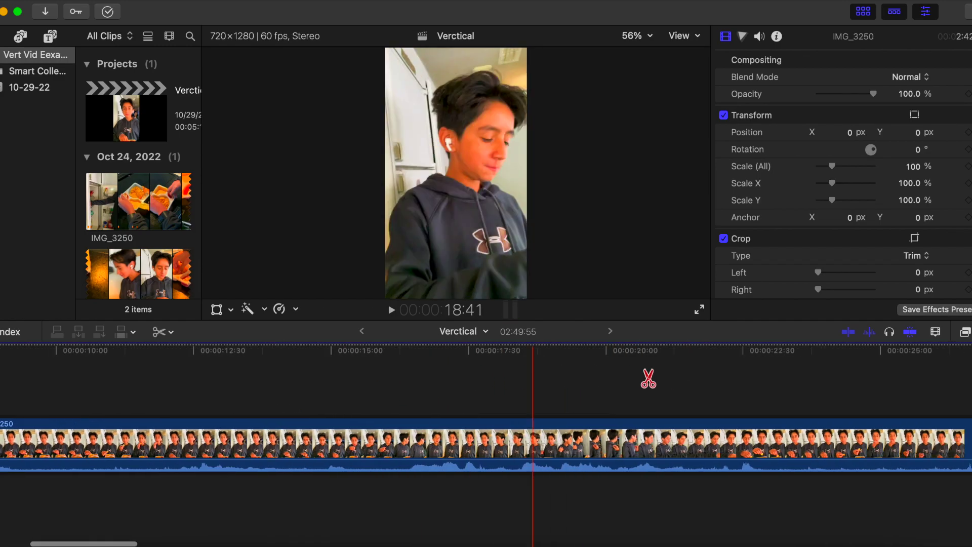
key("alt+bracketleft")
scroll(556, 395, "right", 5)
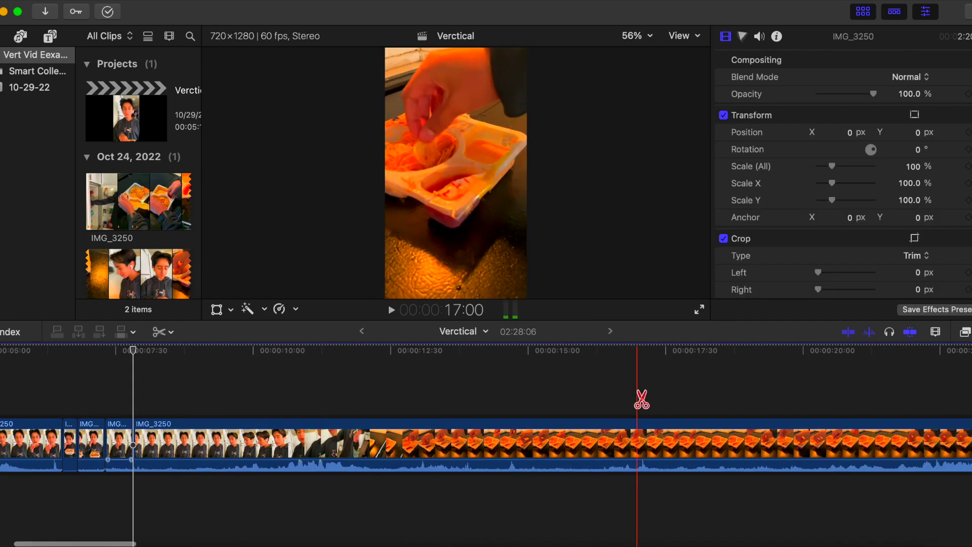
key("alt+bracketleft")
Play back the recent cuts, trim the food tray close-up at 9:35, and delete the surplus segment following it.
key("a")
key("space")
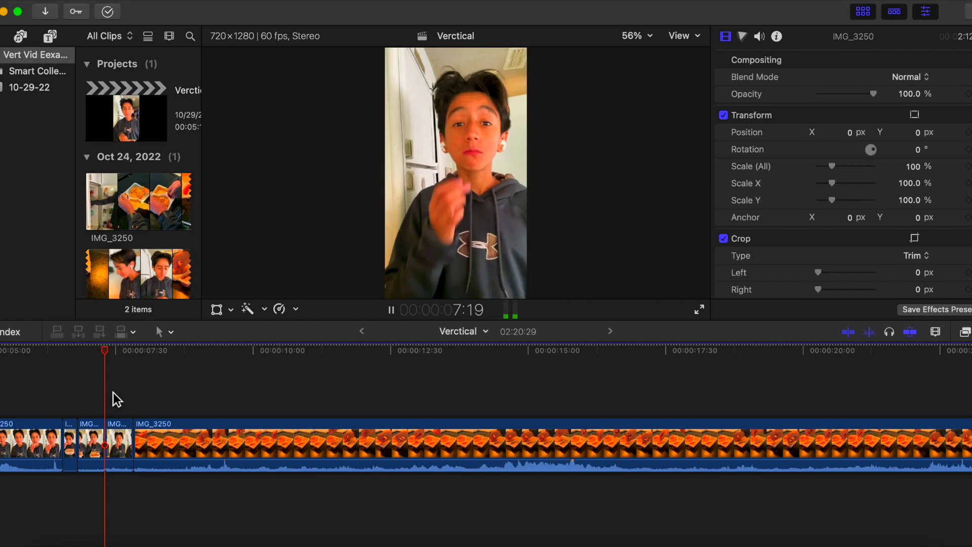
left_click(194, 352)
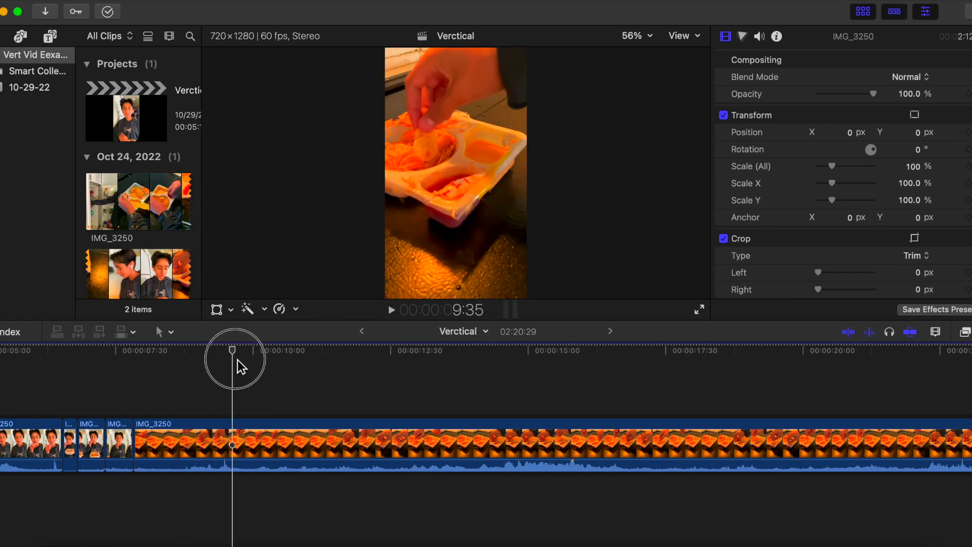
key("alt+bracketleft")
left_click(310, 358)
left_click(404, 452)
key("Delete")
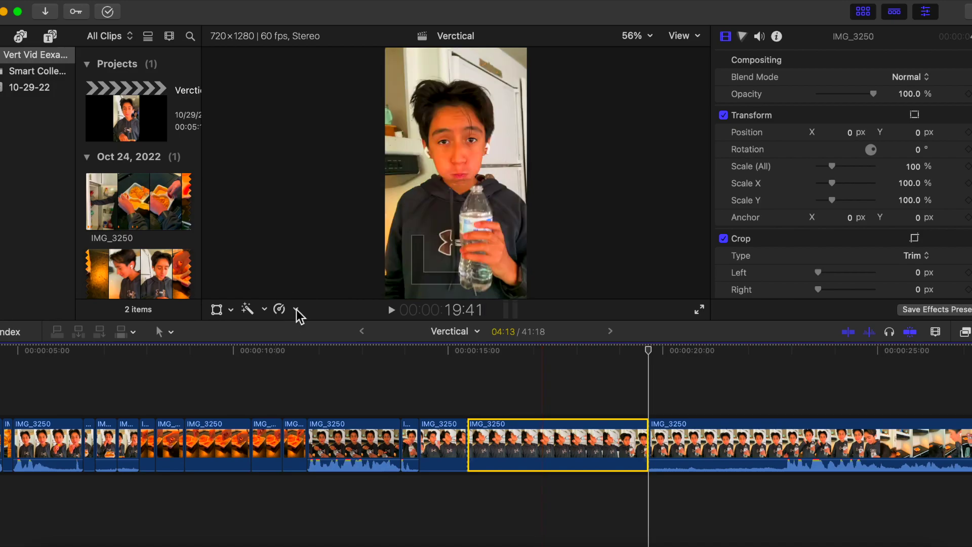
Speed up the selected 04:13 clip before the water bottle shot to 400%.
left_click(296, 309)
mouse_move(373, 339)
left_click(442, 354)
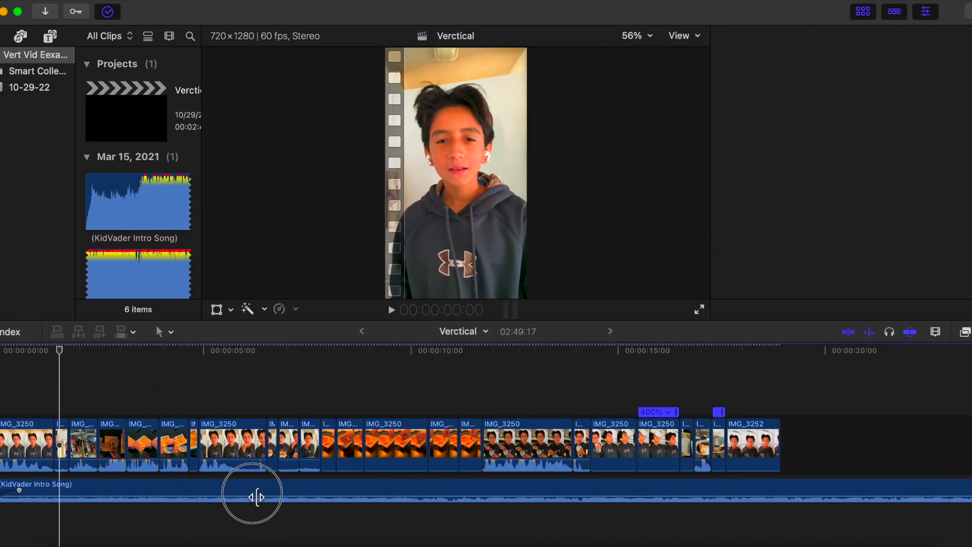
Cut the KidVader Intro Song to the length of the footage and place the DA - Pop - 2 sound effect under the eating clips.
key("b")
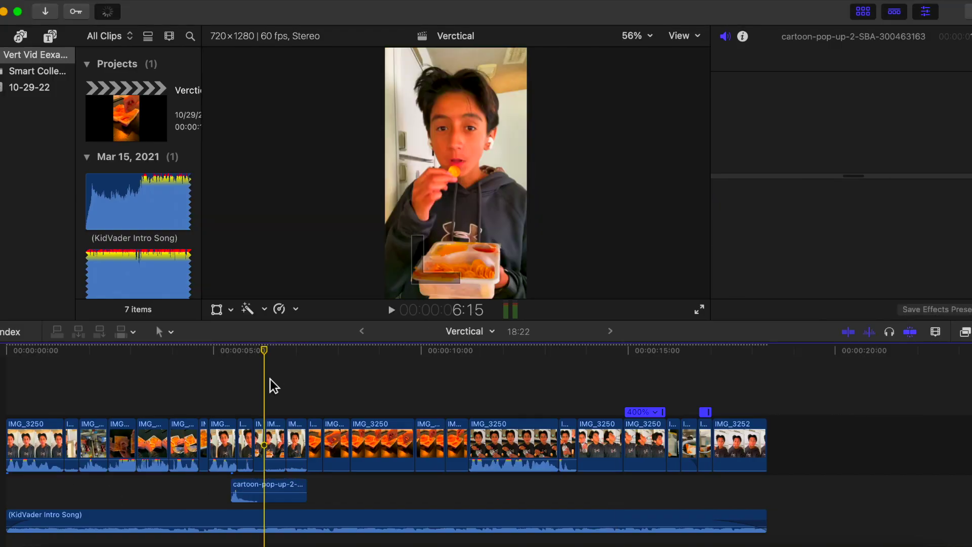
left_click_drag(152, 488, 378, 487)
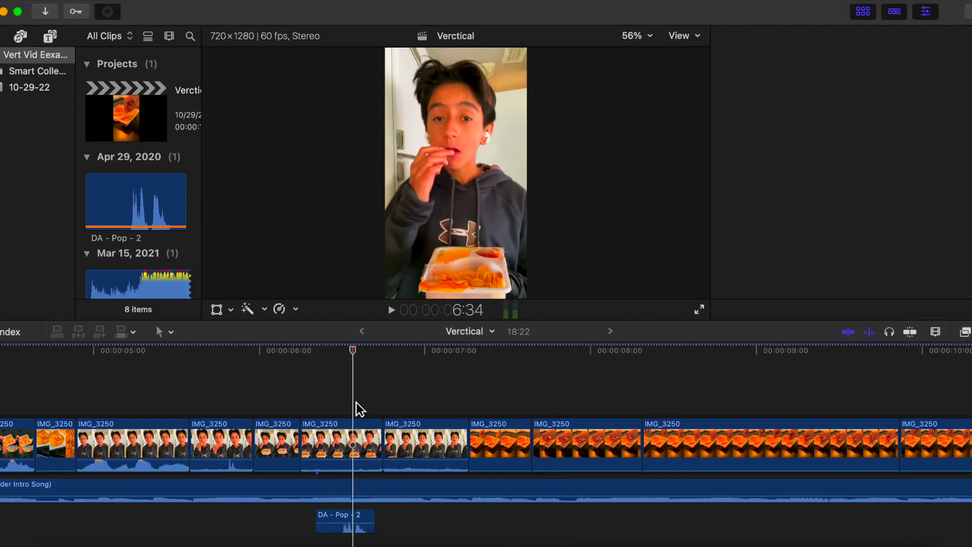
left_click(197, 521)
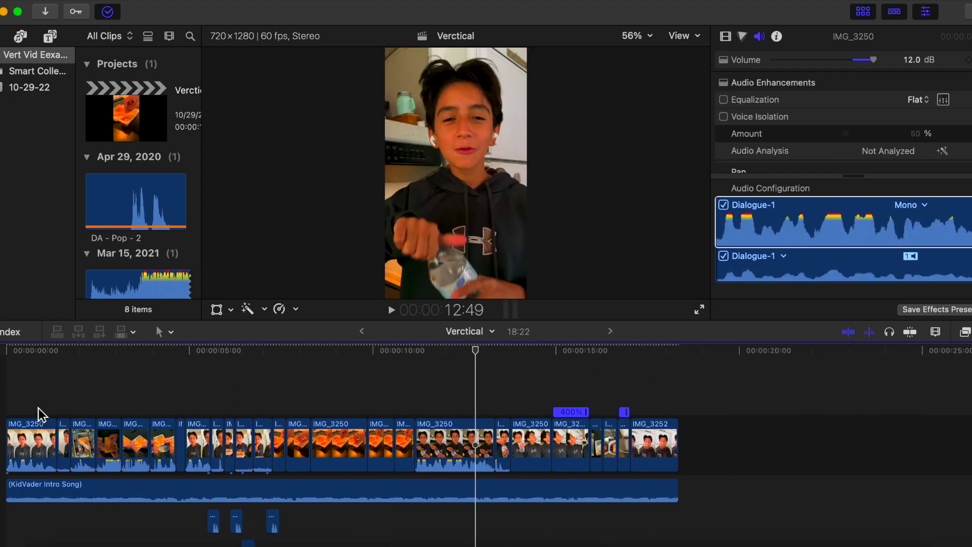
Add a Basic Title above the footage at the very start of the timeline.
left_click(37, 405)
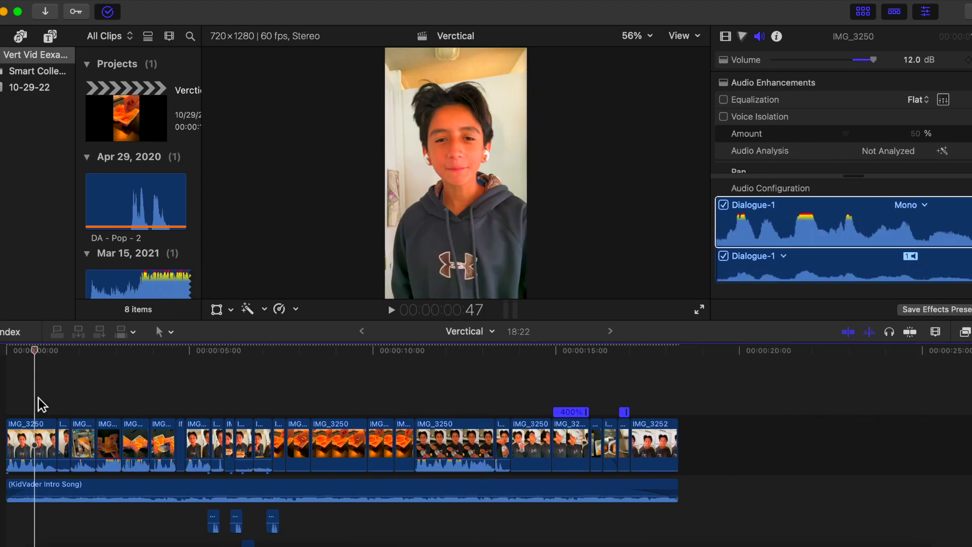
key("s")
left_click(6, 374)
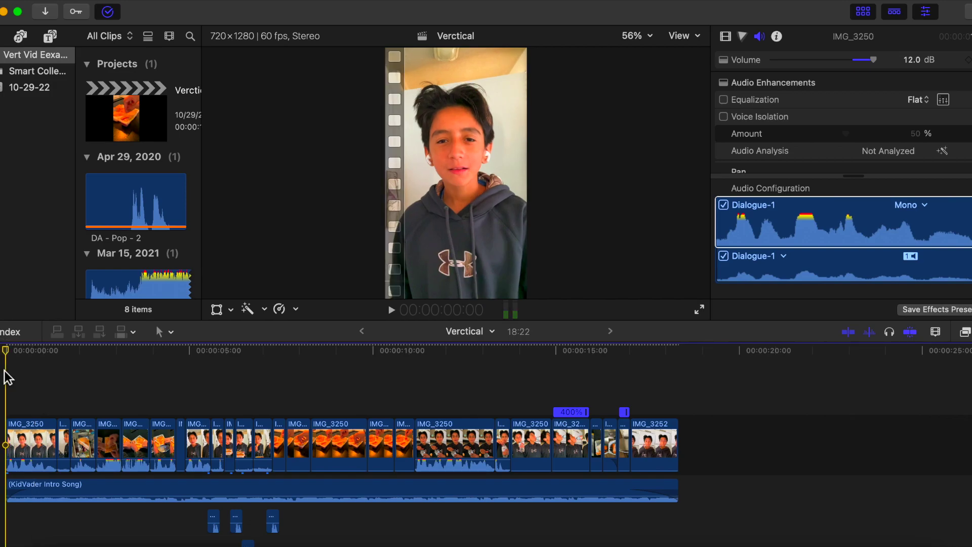
key("ctrl+t")
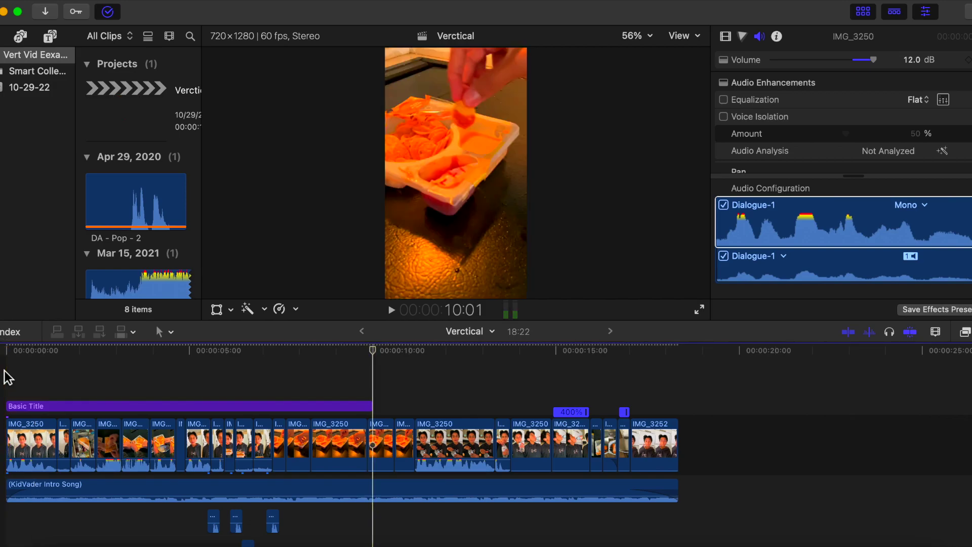
Select the Basic Title and set its font to Heroes Legend.
left_click(37, 382)
left_click(35, 405)
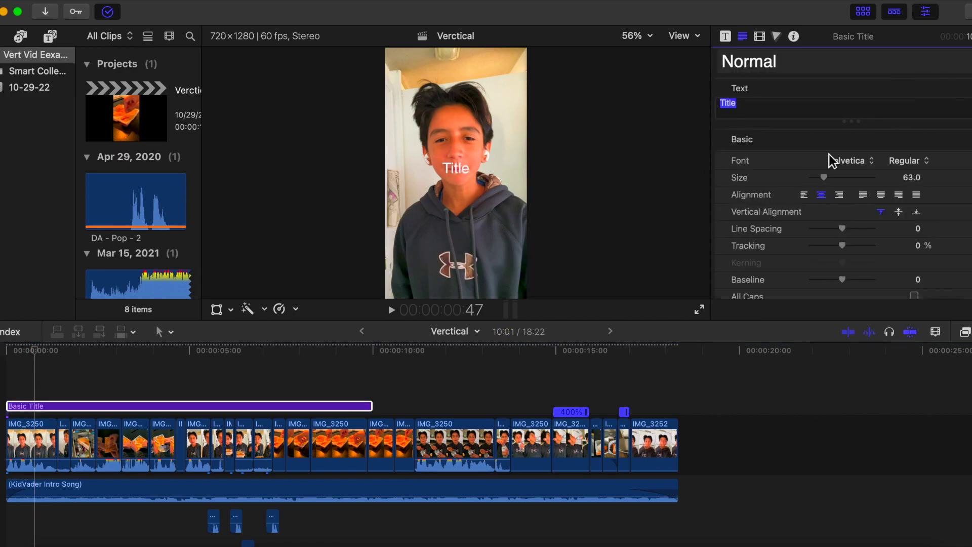
left_click(857, 168)
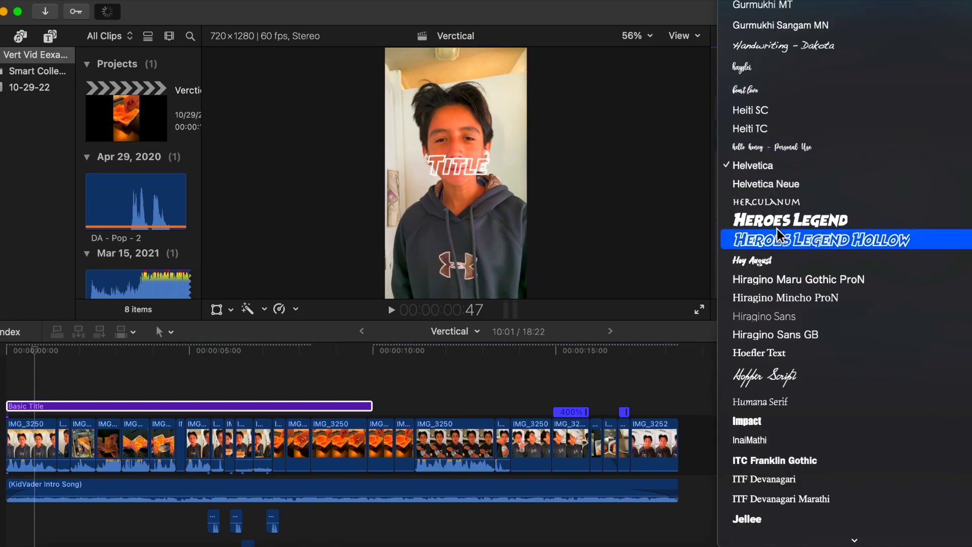
left_click(775, 211)
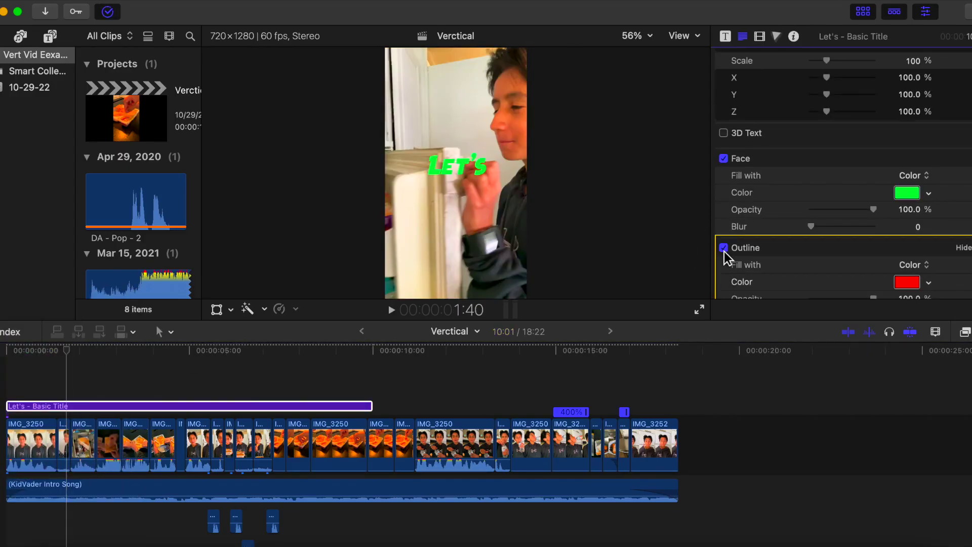
Change the outline color of the "Let's" title to bright green.
scroll(939, 177, "down", 2)
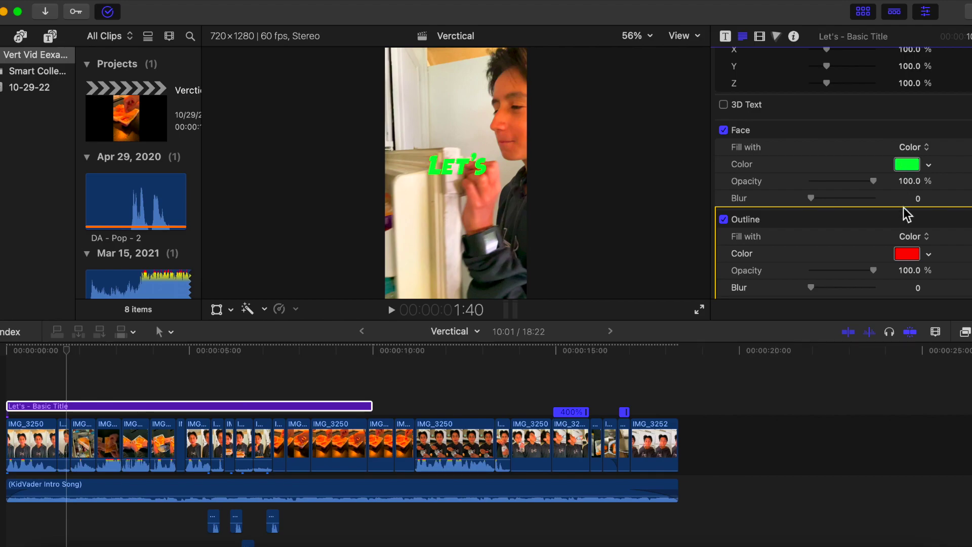
left_click(907, 255)
left_click_drag(56, 390, 38, 357)
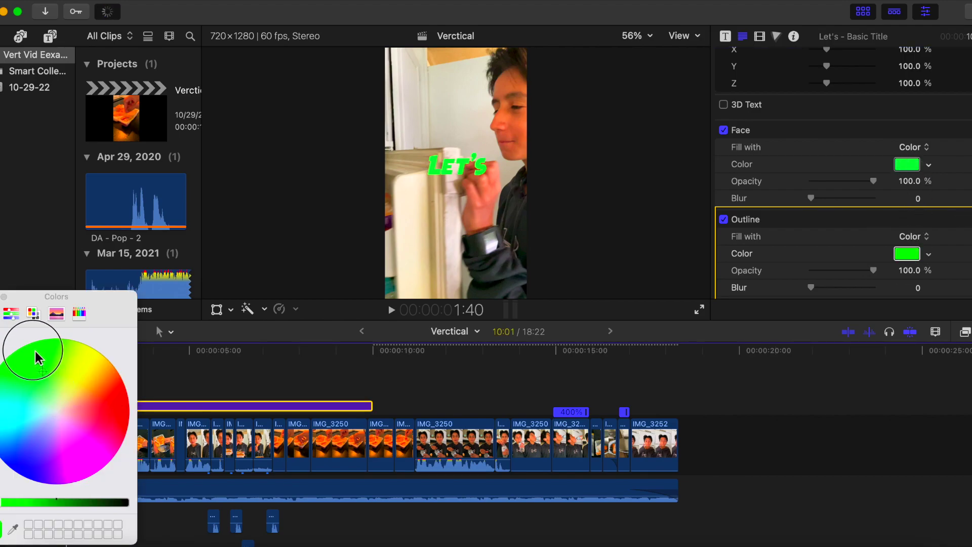
Darken the outline color of the "Let's" title to a deeper green.
left_click_drag(57, 503, 55, 502)
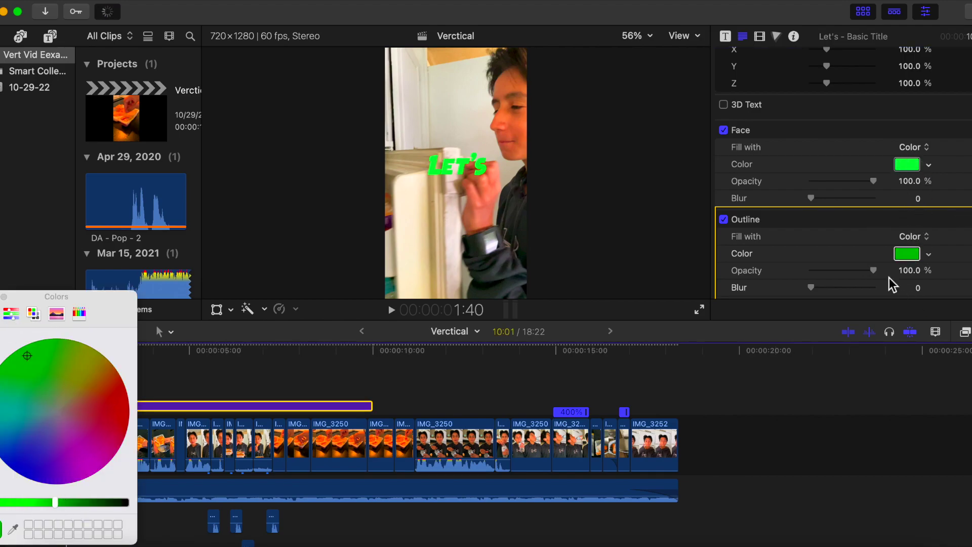
Lower the "Let's" title to a Y position of -337.19 px and set its text size to 81.
scroll(868, 237, "down", 2)
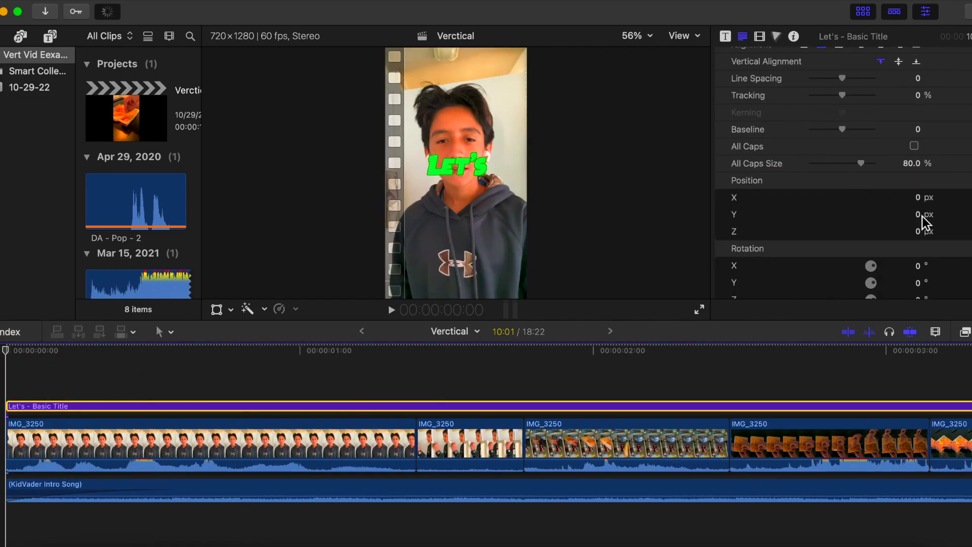
left_click_drag(921, 216, 922, 217)
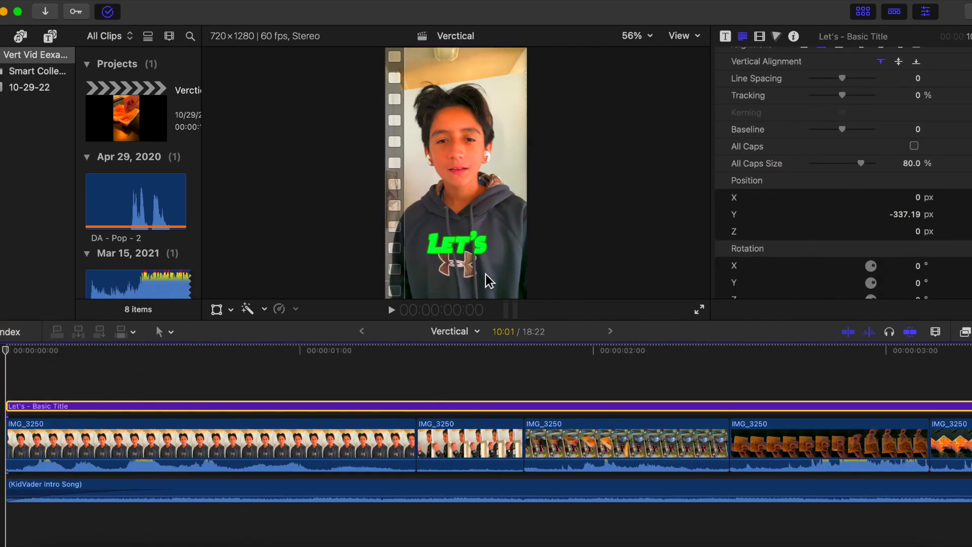
scroll(820, 180, "up", 5)
left_click_drag(821, 177, 828, 177)
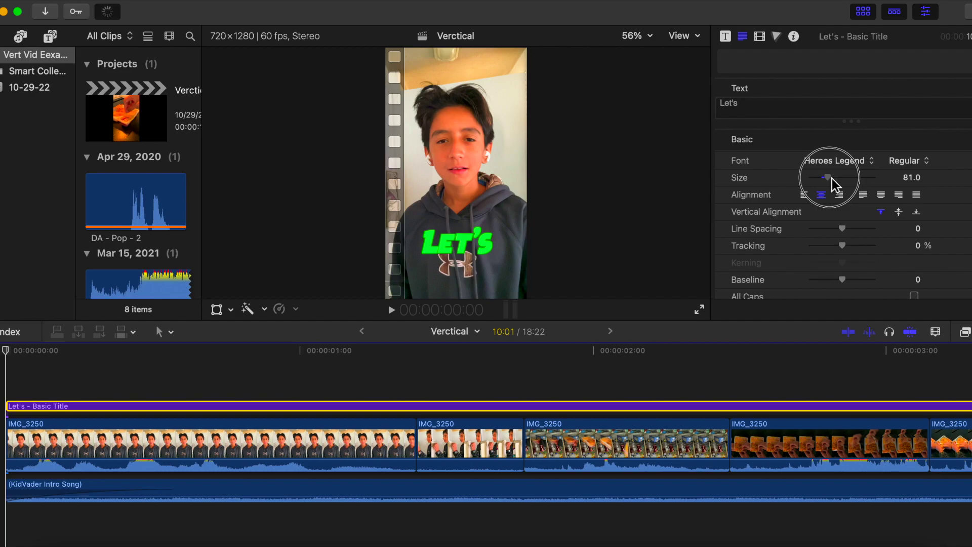
Split the title into one piece per spoken word, changing the third piece's text to "something" and its size to 68.
left_click(121, 406)
key("b")
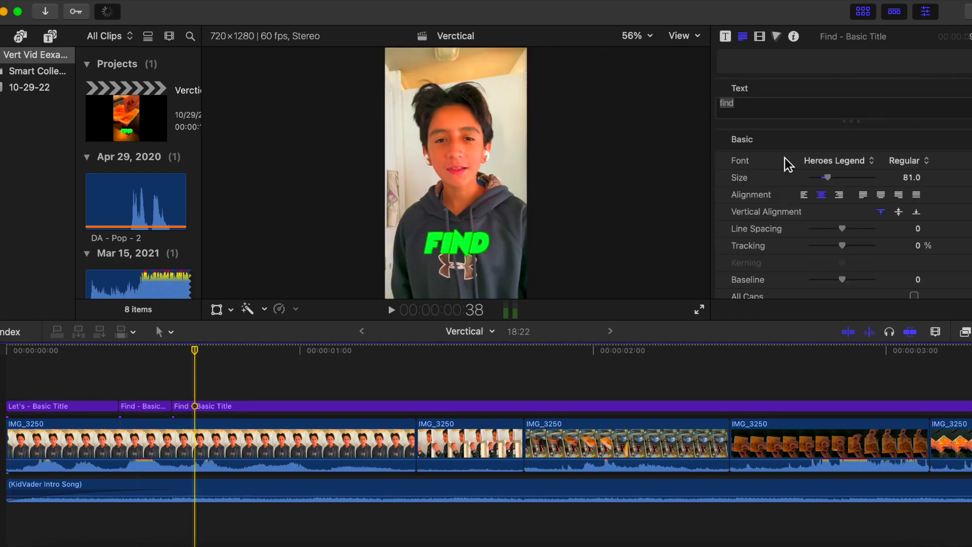
type("something")
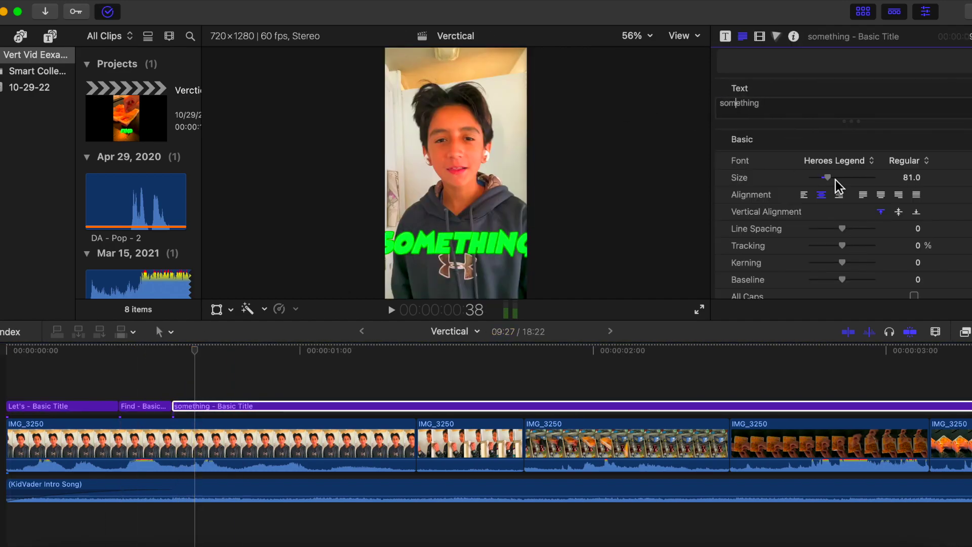
left_click_drag(833, 178, 831, 178)
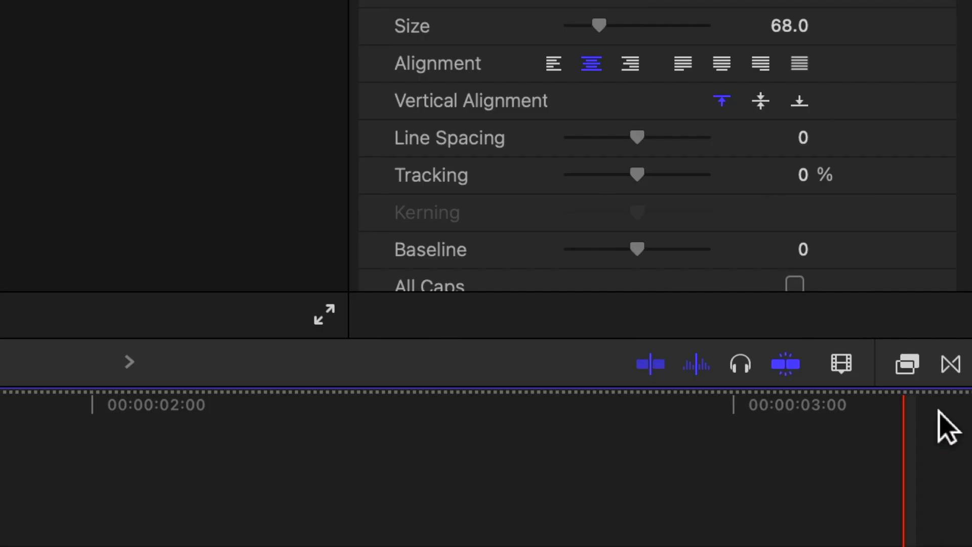
Find the Slide transition and apply it to the end of the "To eat!" title.
left_click(971, 331)
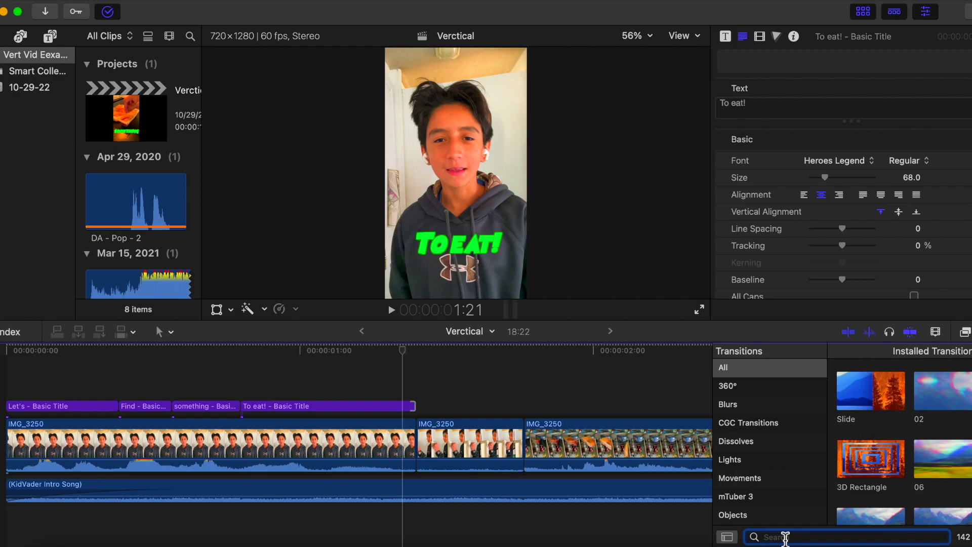
type("lide")
double_click(871, 390)
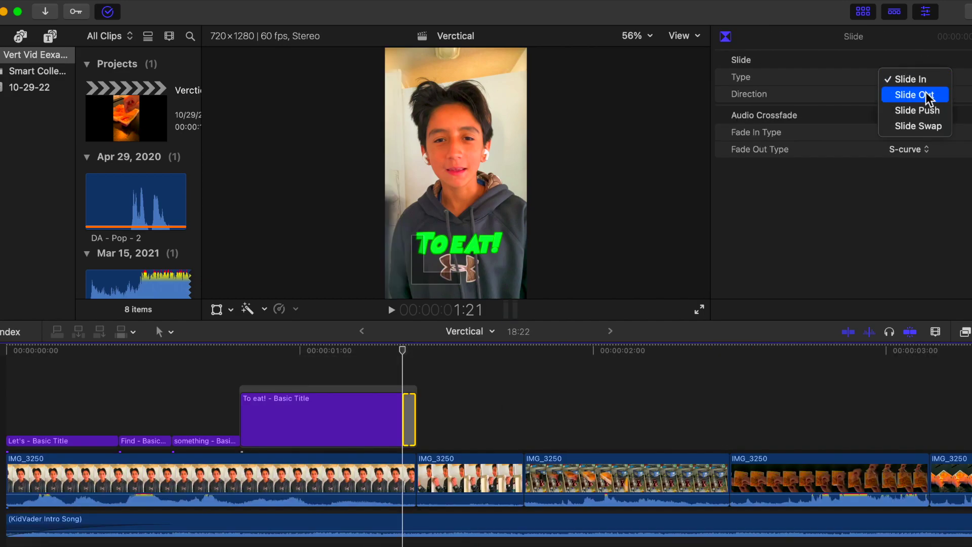
Set the title's Slide transition to the Slide Out type with the direction Down.
left_click(925, 95)
left_click(926, 93)
left_click(918, 109)
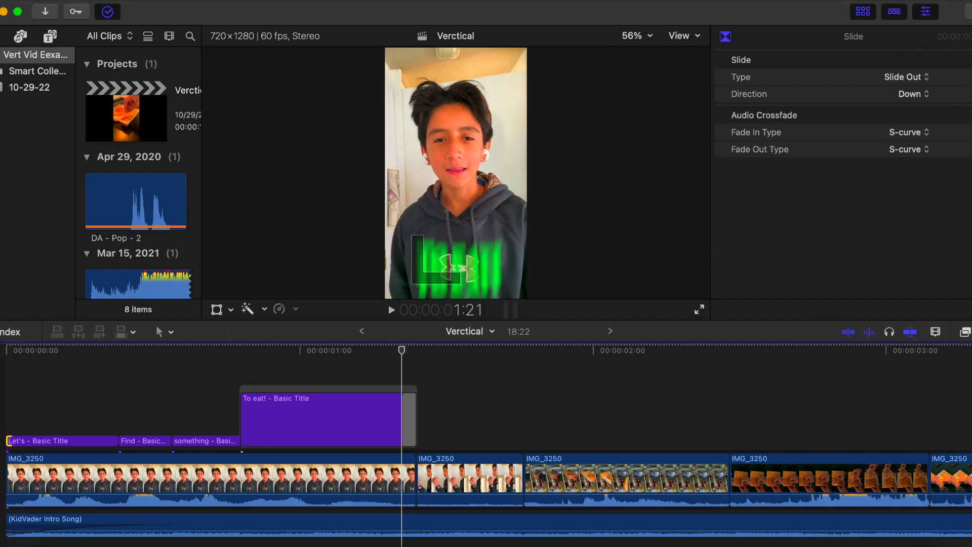
left_click(916, 96)
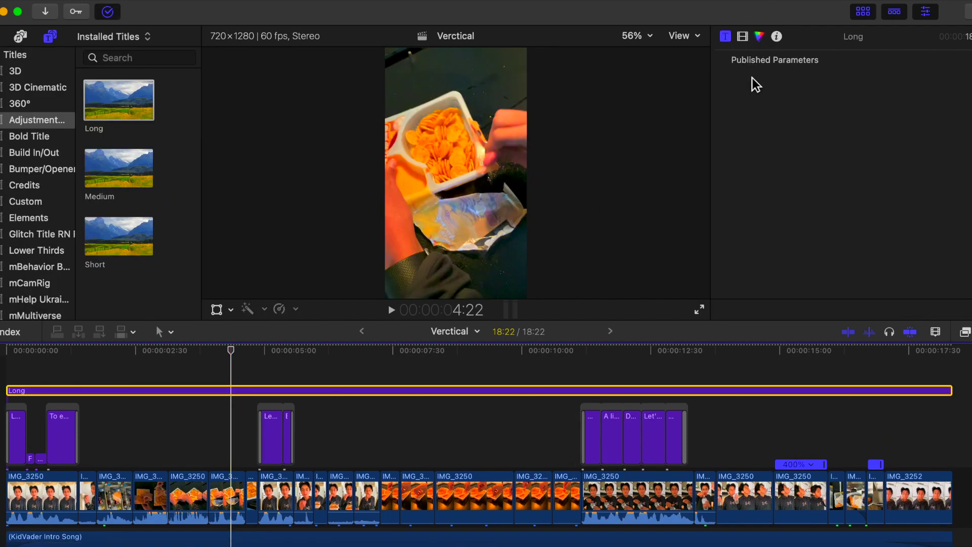
Apply the Best Color Grade effect from Emerald Editing to the Long adjustment layer spanning the whole timeline.
key("super+6")
left_click(826, 81)
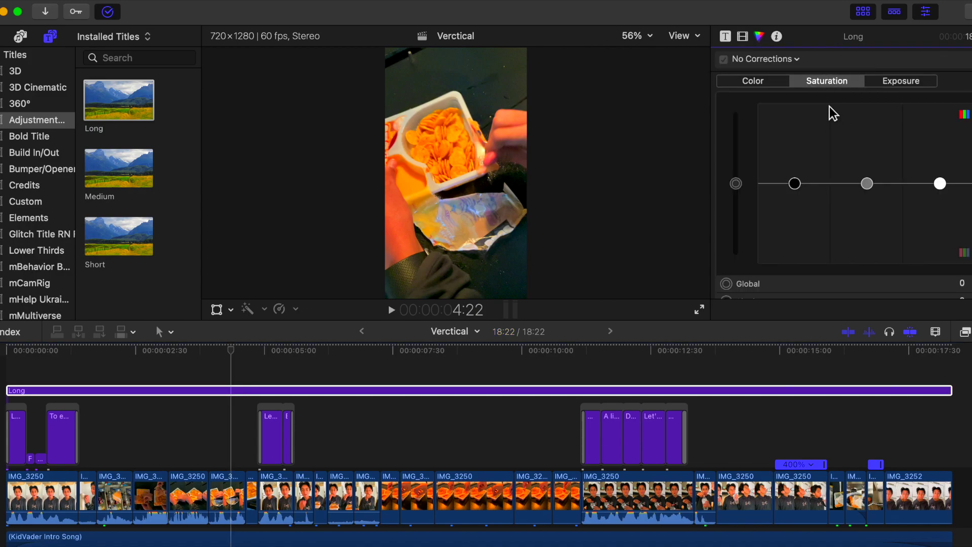
key("super+5")
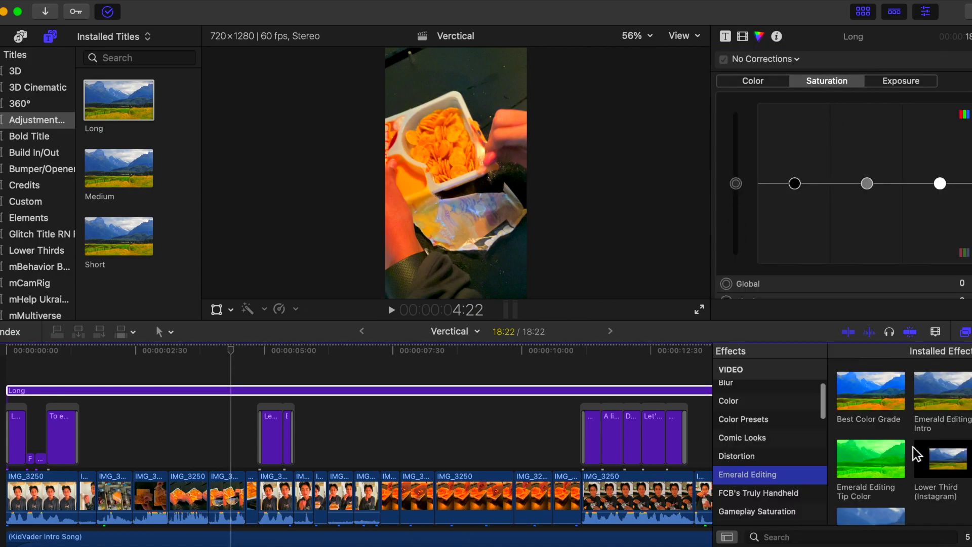
left_click_drag(889, 396, 636, 395)
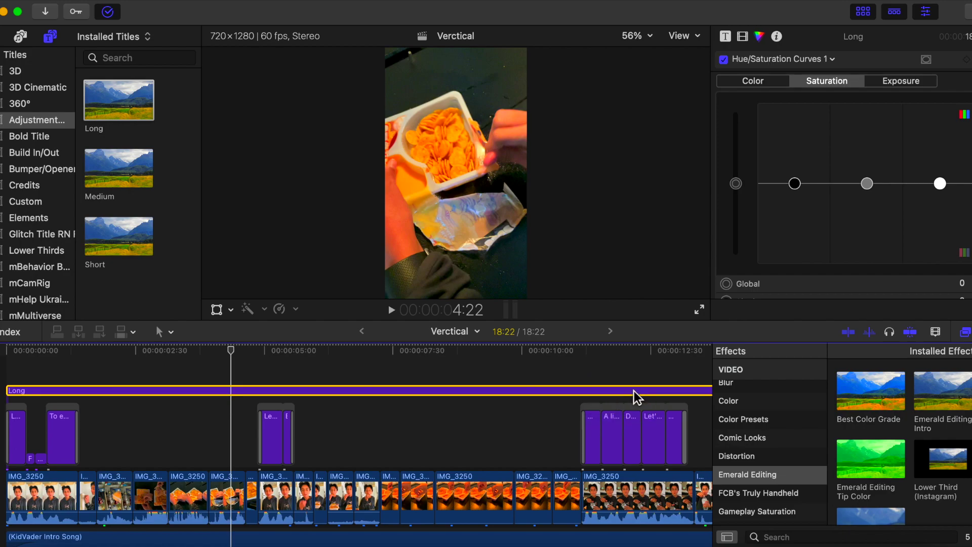
key("super+5")
In the adjustment layer's Color Board 1, set the global saturation to 16 and lower the shadows and highlights saturation to about the same level.
left_click(768, 60)
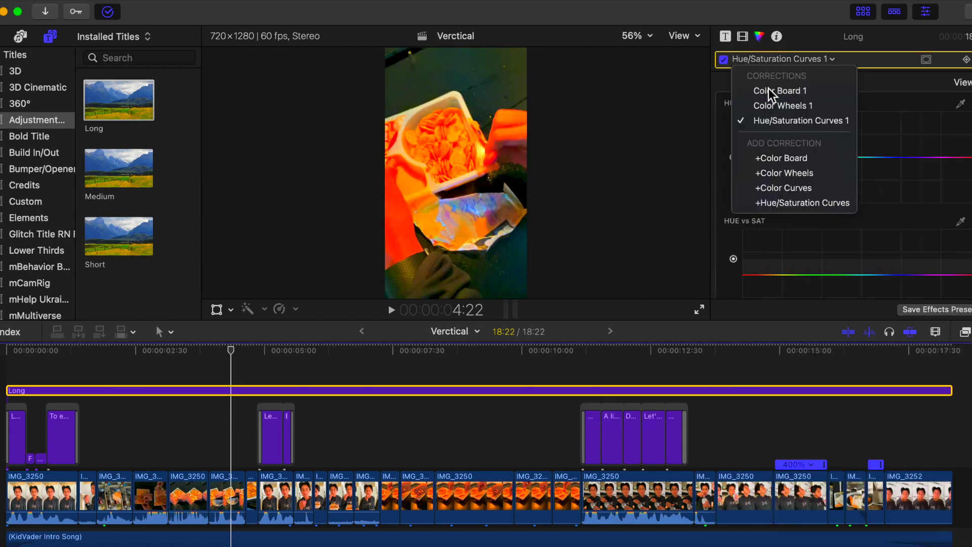
left_click(768, 91)
left_click_drag(737, 163, 737, 170)
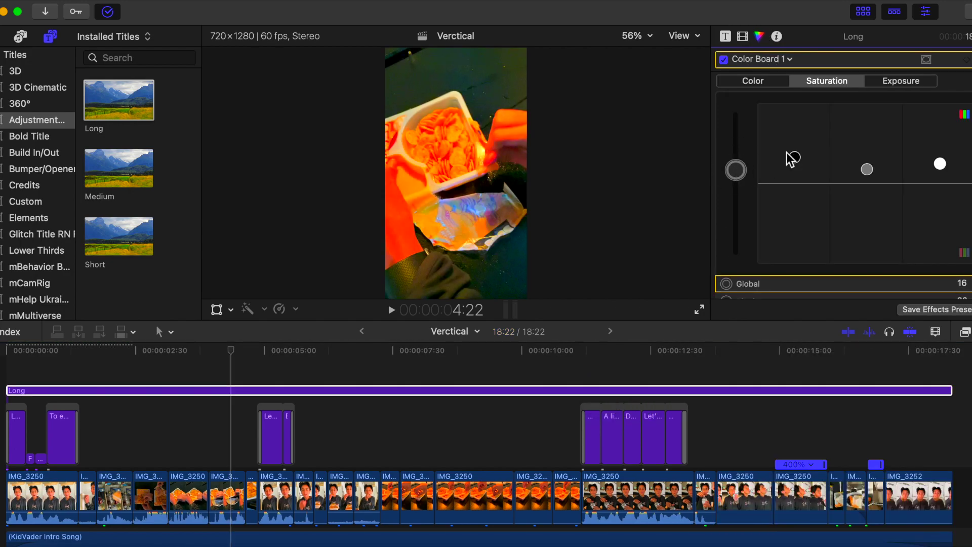
left_click_drag(791, 158, 793, 169)
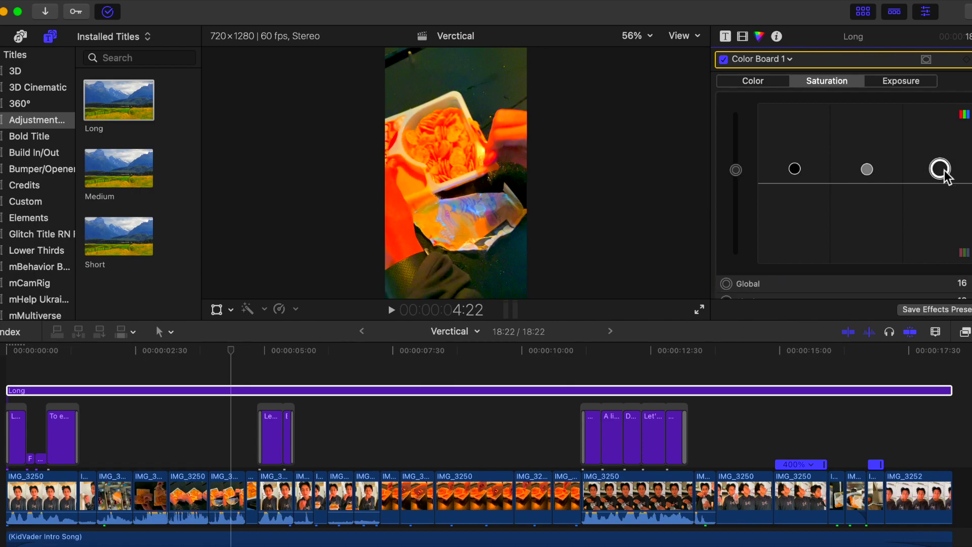
left_click(794, 169)
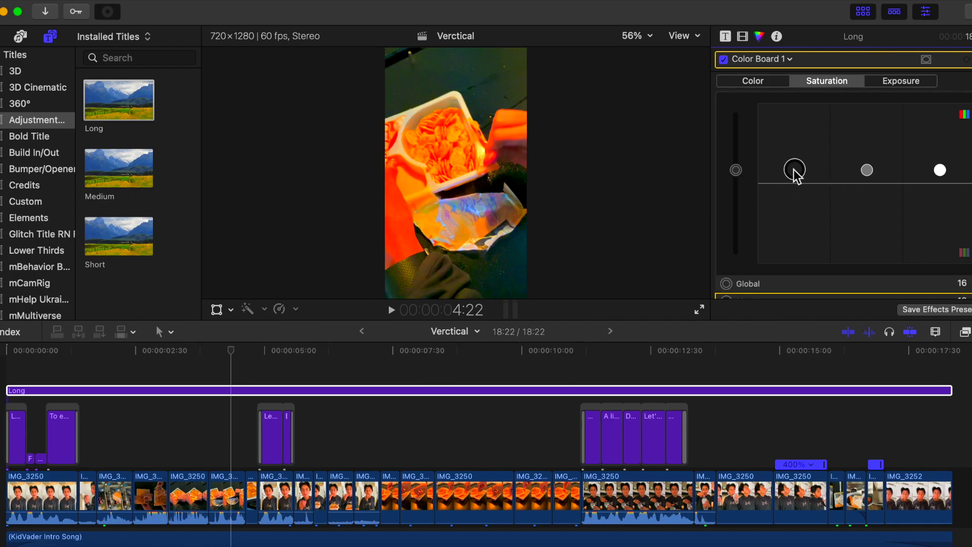